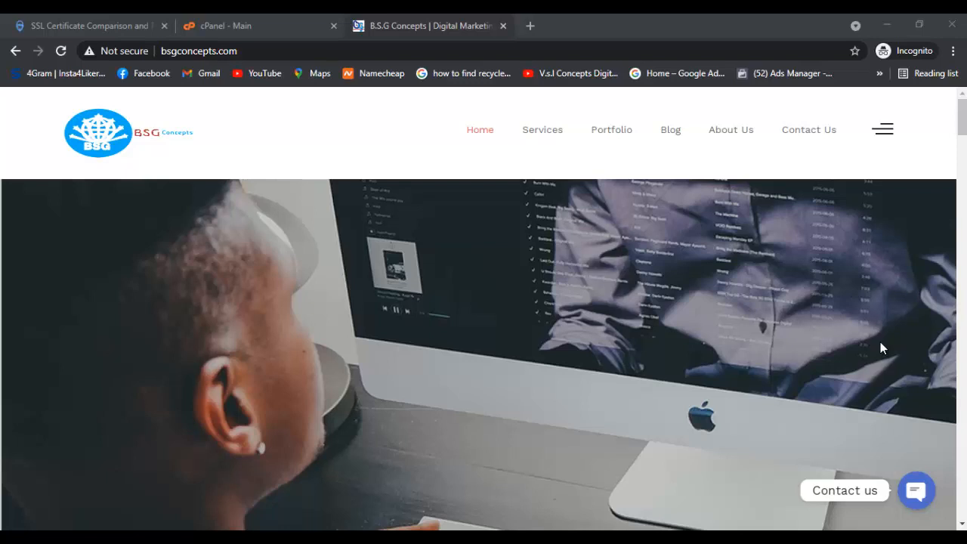
View the not-secure connection warning for bsgconcepts.com in the address bar
{"action": "left_click", "coordinate": [120, 52]}
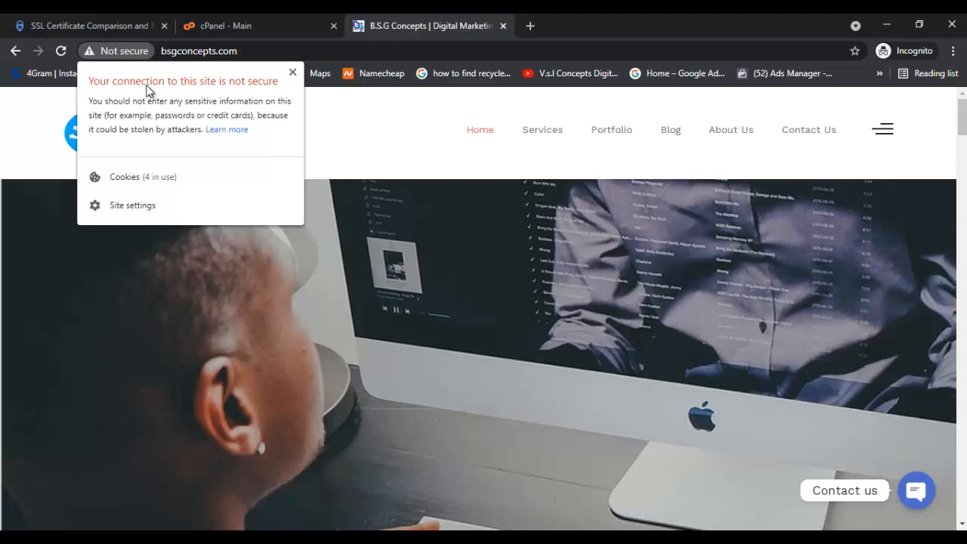
Review the cPanel account page and the live bsgconcepts.com site, ending back on cPanel
{"action": "left_click", "coordinate": [210, 34]}
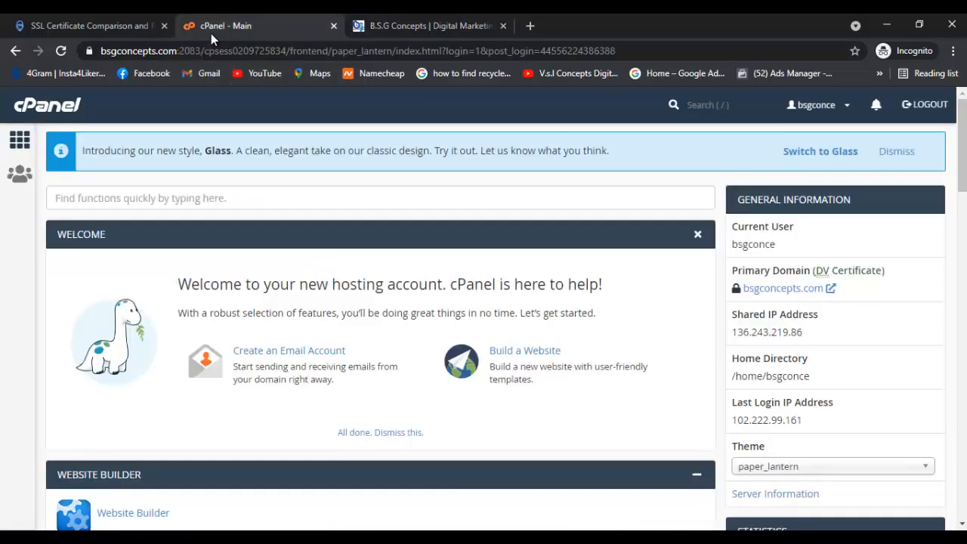
{"action": "scroll", "coordinate": [256, 227], "scroll_direction": "down", "scroll_amount": 3}
{"action": "scroll", "coordinate": [262, 229], "scroll_direction": "up", "scroll_amount": 3}
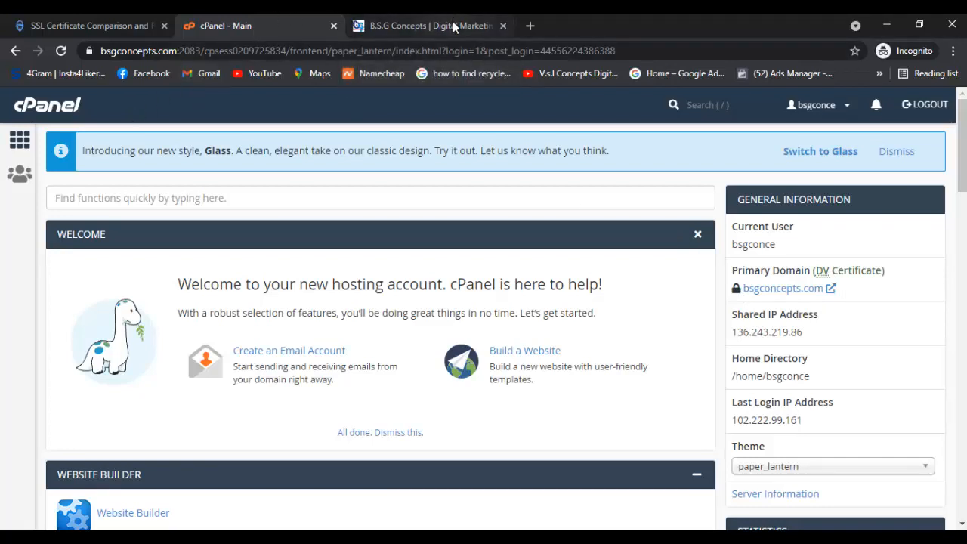
{"action": "left_click", "coordinate": [431, 26]}
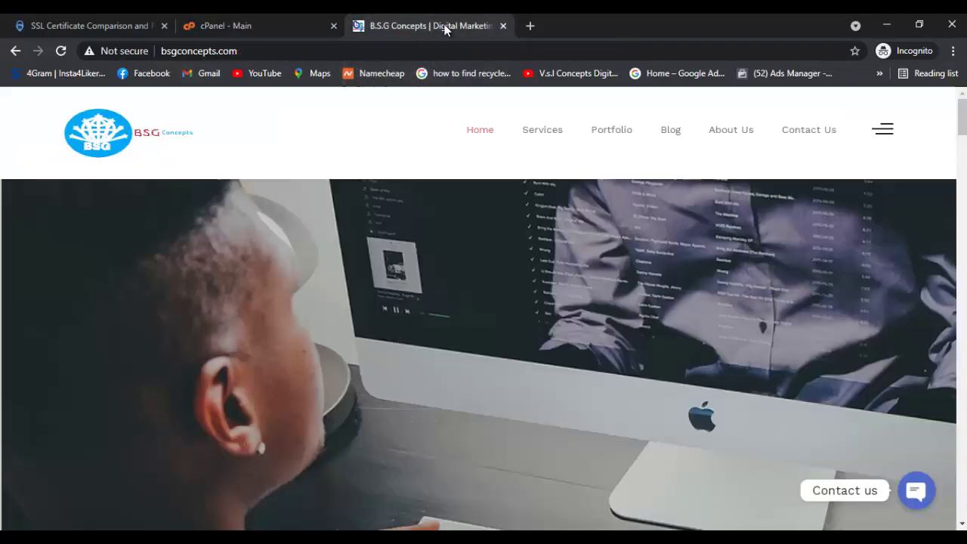
{"action": "left_click", "coordinate": [200, 30]}
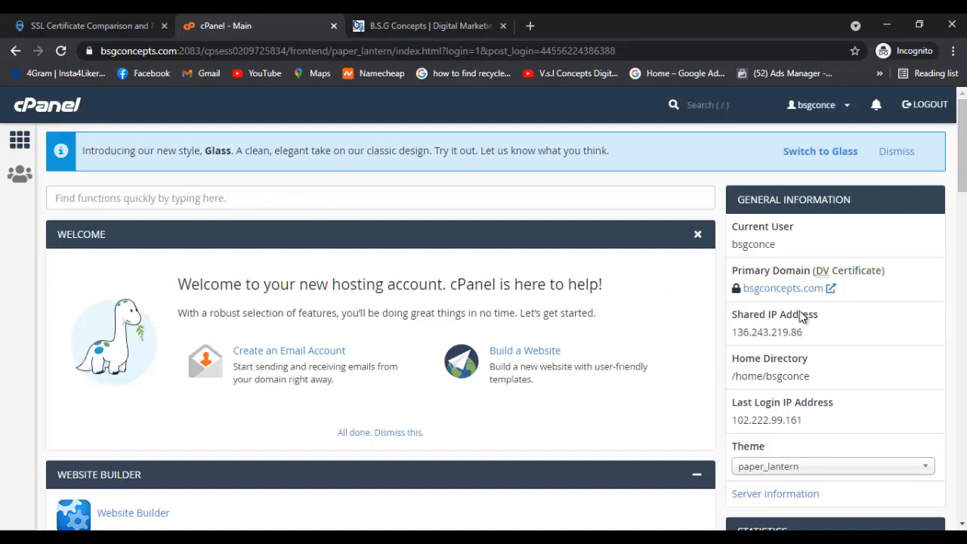
{"action": "left_click", "coordinate": [69, 27]}
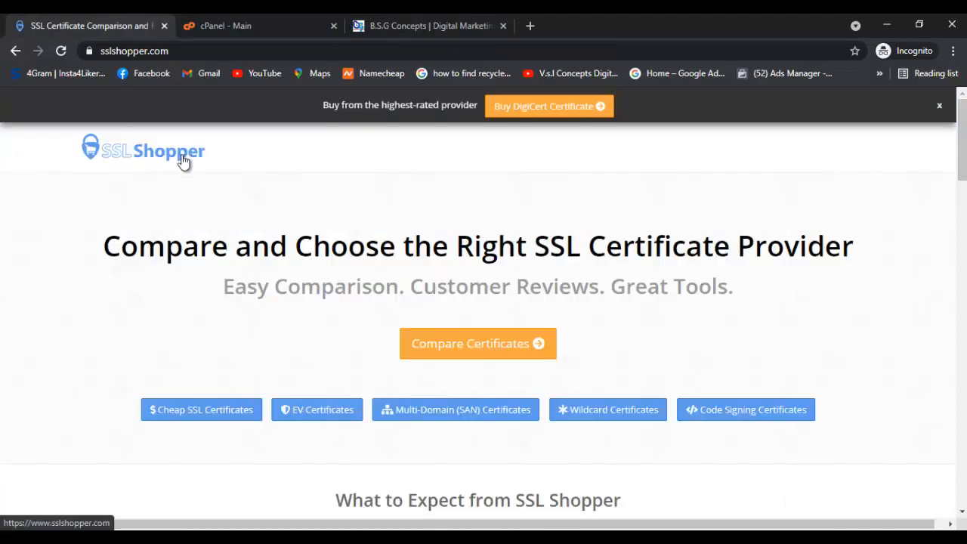
{"action": "scroll", "coordinate": [254, 287], "scroll_direction": "down", "scroll_amount": 5}
{"action": "scroll", "coordinate": [267, 280], "scroll_direction": "up", "scroll_amount": 4}
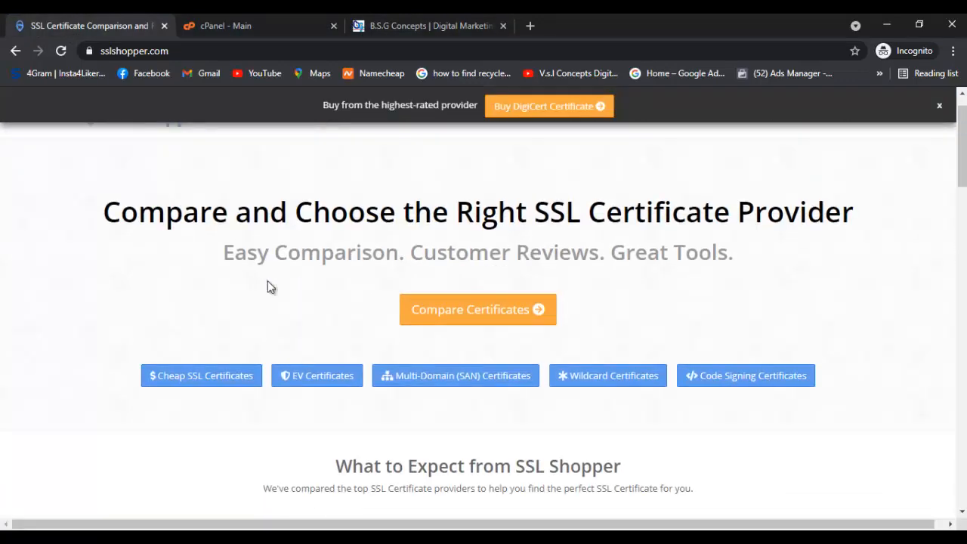
{"action": "scroll", "coordinate": [268, 280], "scroll_direction": "down", "scroll_amount": 6}
{"action": "scroll", "coordinate": [268, 280], "scroll_direction": "down", "scroll_amount": 5}
{"action": "scroll", "coordinate": [268, 280], "scroll_direction": "down", "scroll_amount": 3}
{"action": "scroll", "coordinate": [268, 280], "scroll_direction": "up", "scroll_amount": 2}
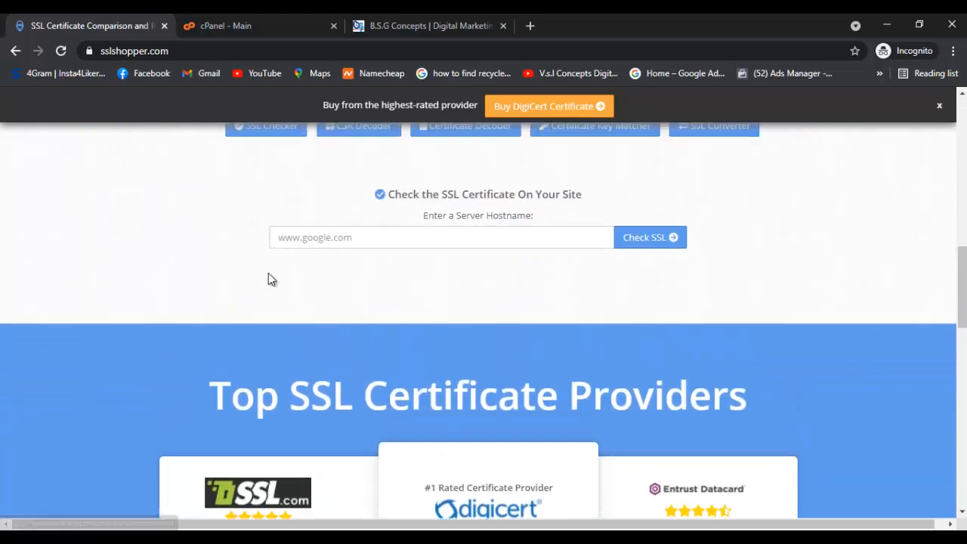
{"action": "scroll", "coordinate": [268, 280], "scroll_direction": "up", "scroll_amount": 1}
{"action": "scroll", "coordinate": [268, 272], "scroll_direction": "down", "scroll_amount": 3}
{"action": "scroll", "coordinate": [268, 272], "scroll_direction": "up", "scroll_amount": 2}
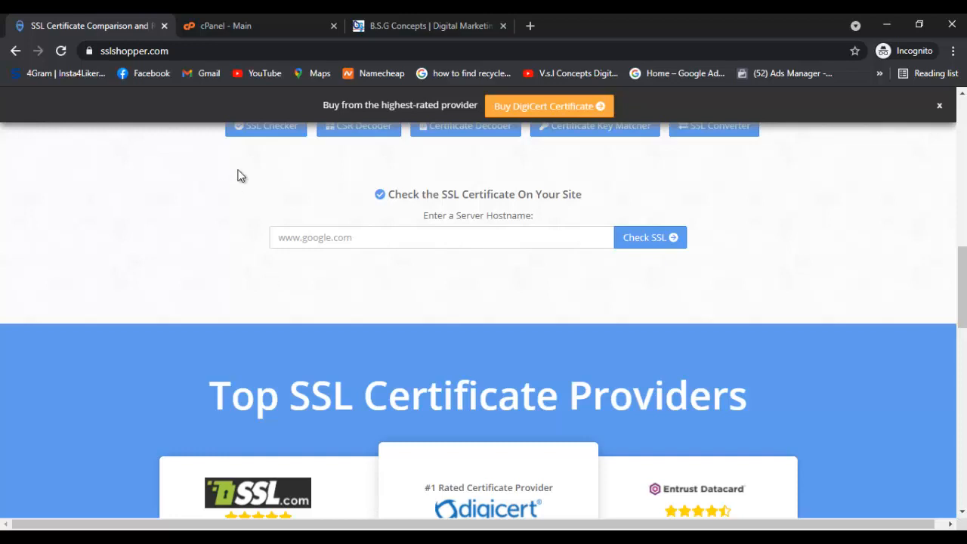
{"action": "left_click", "coordinate": [423, 26]}
{"action": "left_click", "coordinate": [284, 52]}
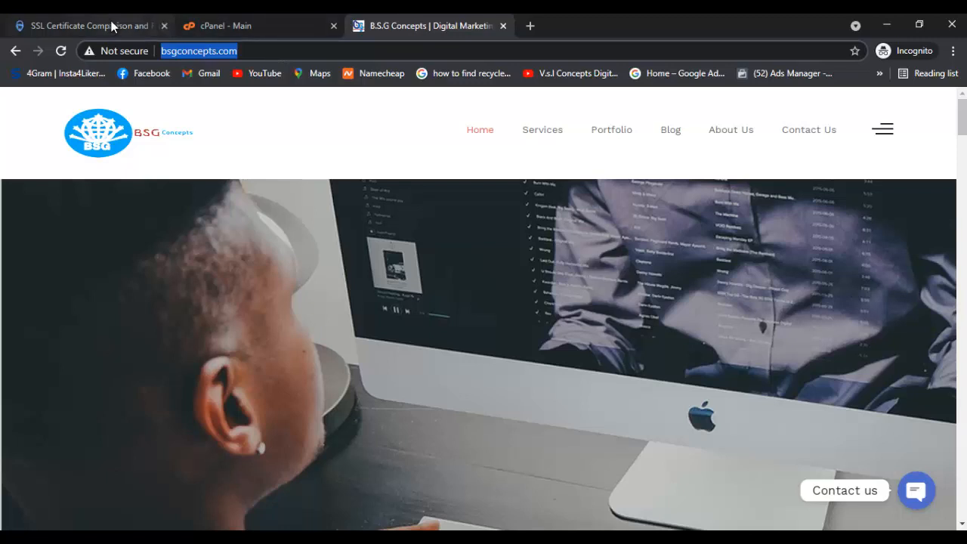
{"action": "left_click", "coordinate": [89, 26]}
{"action": "left_click", "coordinate": [496, 237]}
{"action": "type", "text": "http://bsgconcepts.com/"}
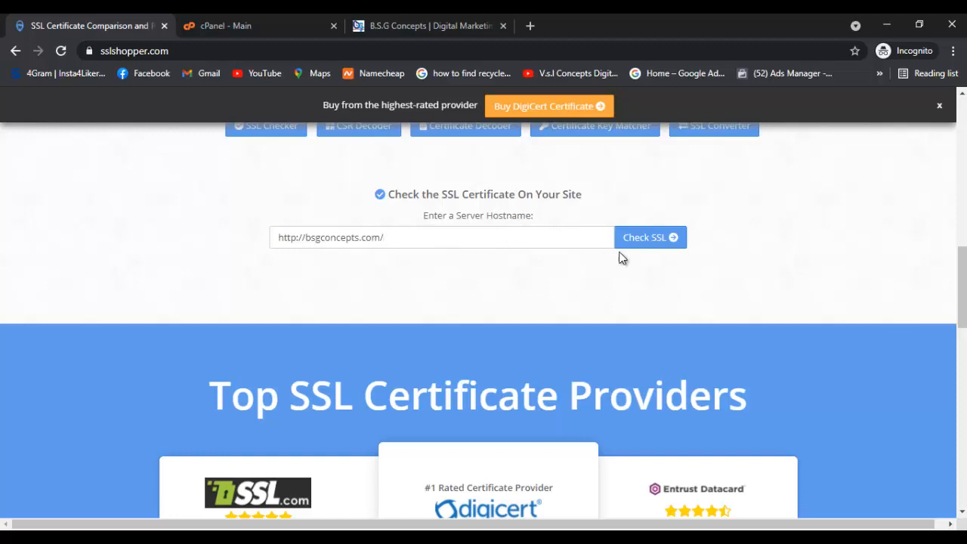
Run the SSL check showing a trusted Let's Encrypt certificate, then return to bsgconcepts.com
{"action": "left_click", "coordinate": [638, 241]}
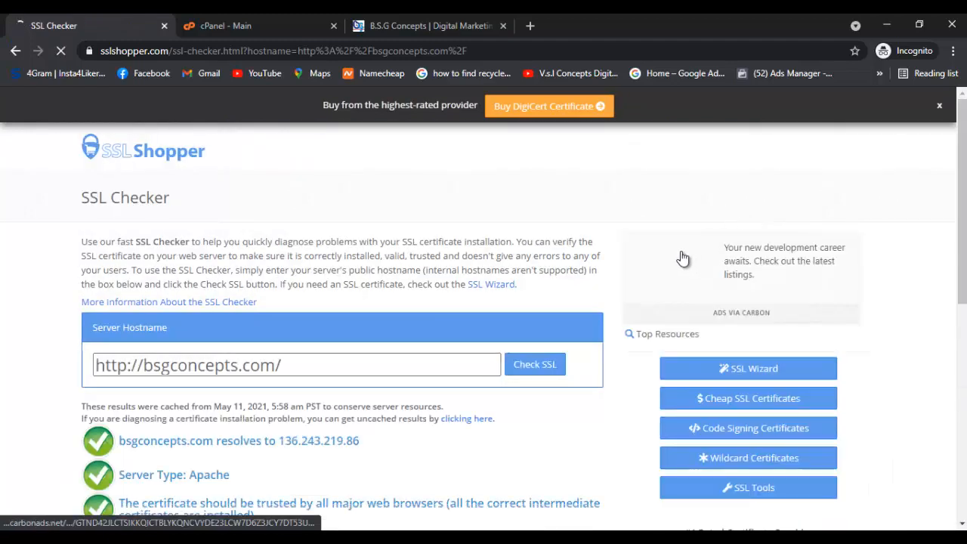
{"action": "scroll", "coordinate": [616, 276], "scroll_direction": "down", "scroll_amount": 1}
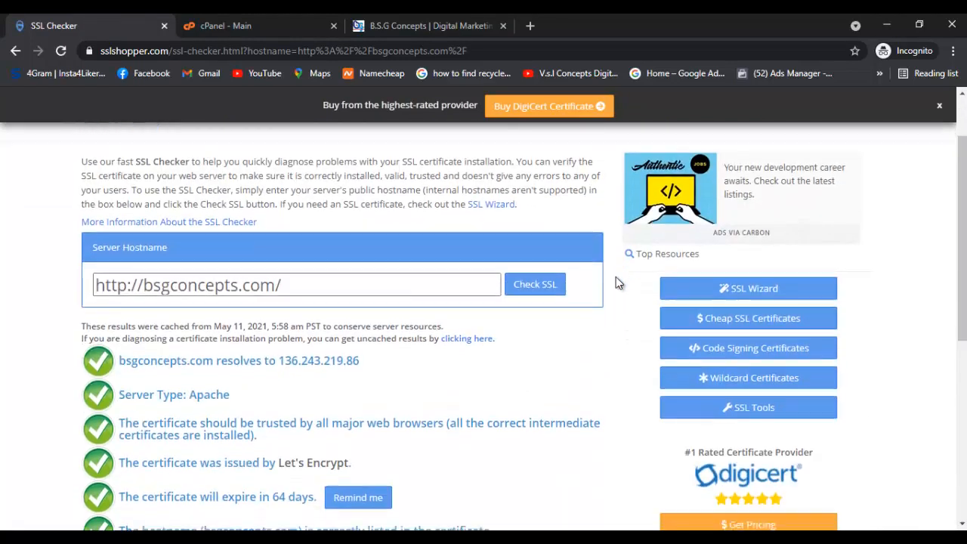
{"action": "scroll", "coordinate": [615, 277], "scroll_direction": "down", "scroll_amount": 1}
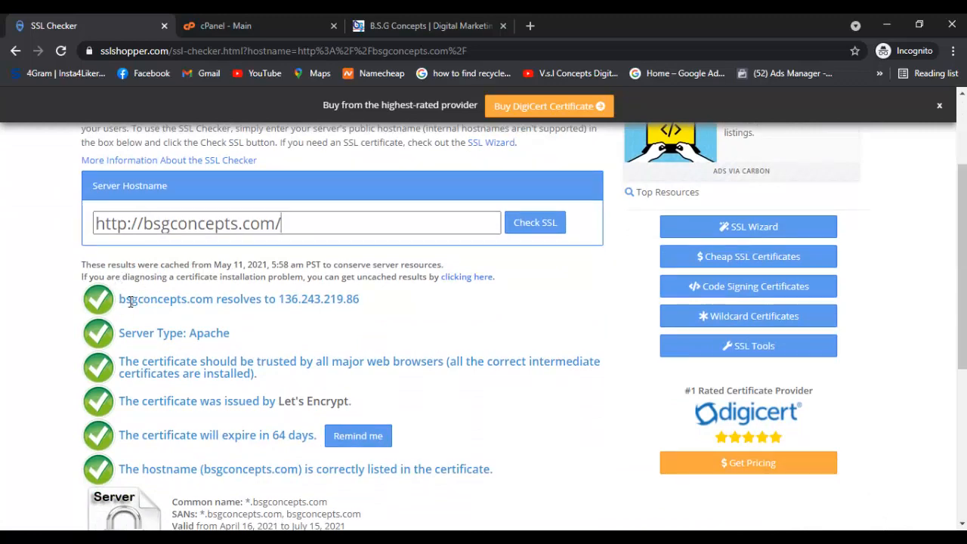
{"action": "scroll", "coordinate": [109, 366], "scroll_direction": "down", "scroll_amount": 1}
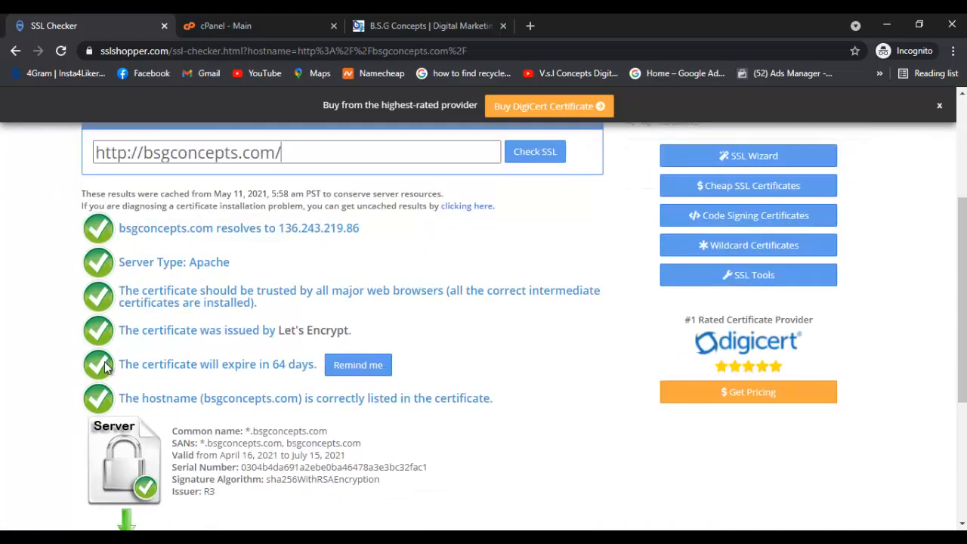
{"action": "scroll", "coordinate": [110, 366], "scroll_direction": "down", "scroll_amount": 1}
{"action": "scroll", "coordinate": [109, 366], "scroll_direction": "down", "scroll_amount": 1}
{"action": "scroll", "coordinate": [110, 363], "scroll_direction": "up", "scroll_amount": 1}
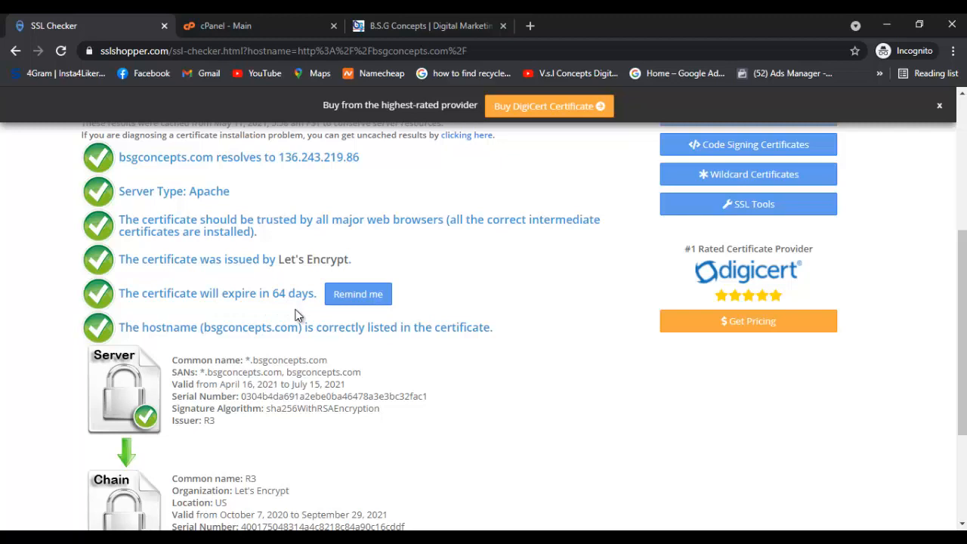
{"action": "scroll", "coordinate": [290, 280], "scroll_direction": "down", "scroll_amount": 3}
{"action": "scroll", "coordinate": [290, 280], "scroll_direction": "down", "scroll_amount": 2}
{"action": "scroll", "coordinate": [295, 270], "scroll_direction": "up", "scroll_amount": 2}
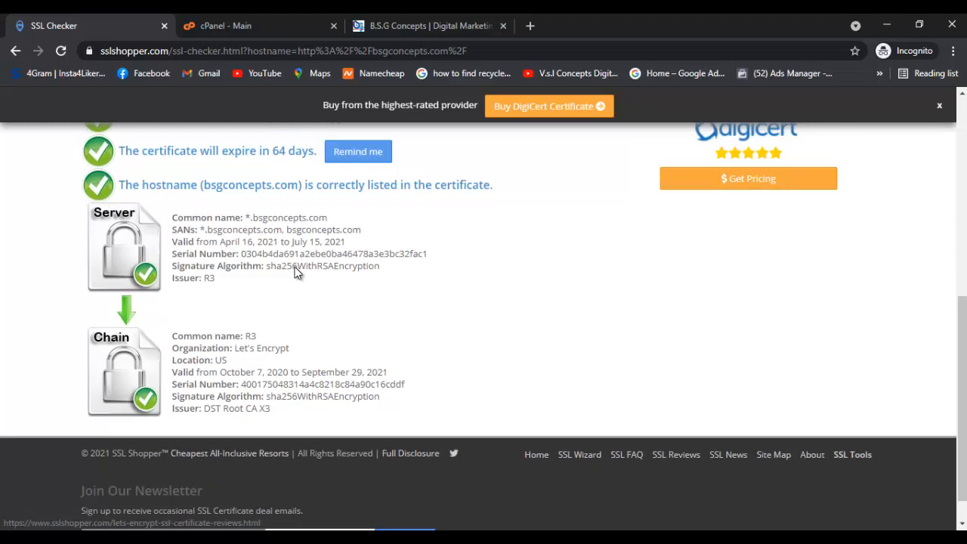
{"action": "scroll", "coordinate": [295, 269], "scroll_direction": "up", "scroll_amount": 2}
{"action": "scroll", "coordinate": [296, 270], "scroll_direction": "up", "scroll_amount": 2}
{"action": "scroll", "coordinate": [295, 270], "scroll_direction": "up", "scroll_amount": 2}
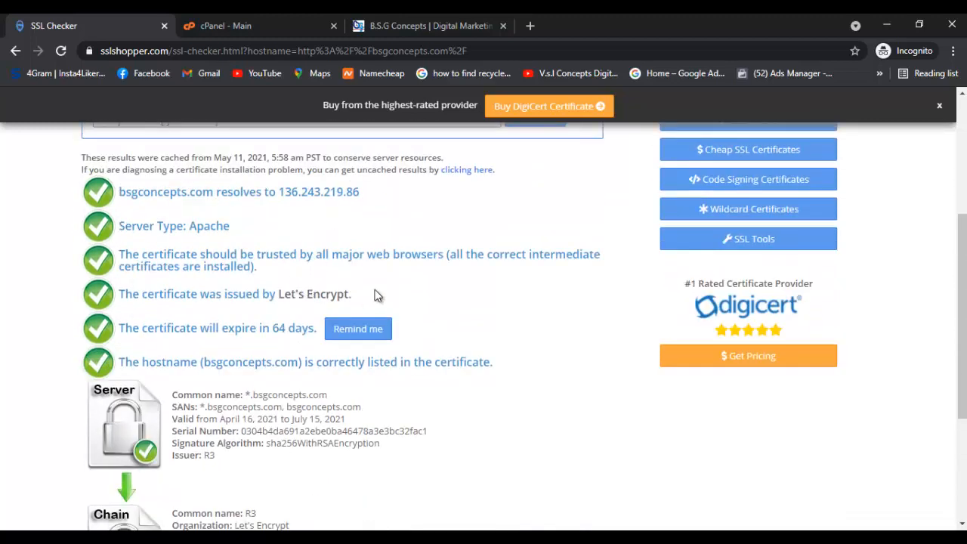
{"action": "scroll", "coordinate": [425, 302], "scroll_direction": "up", "scroll_amount": 1}
{"action": "scroll", "coordinate": [425, 302], "scroll_direction": "up", "scroll_amount": 1}
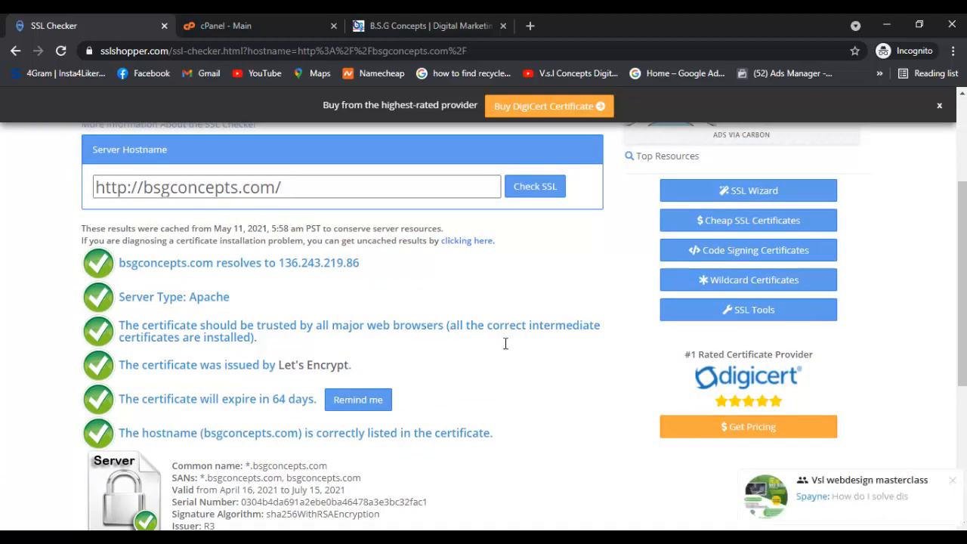
{"action": "left_click", "coordinate": [957, 485]}
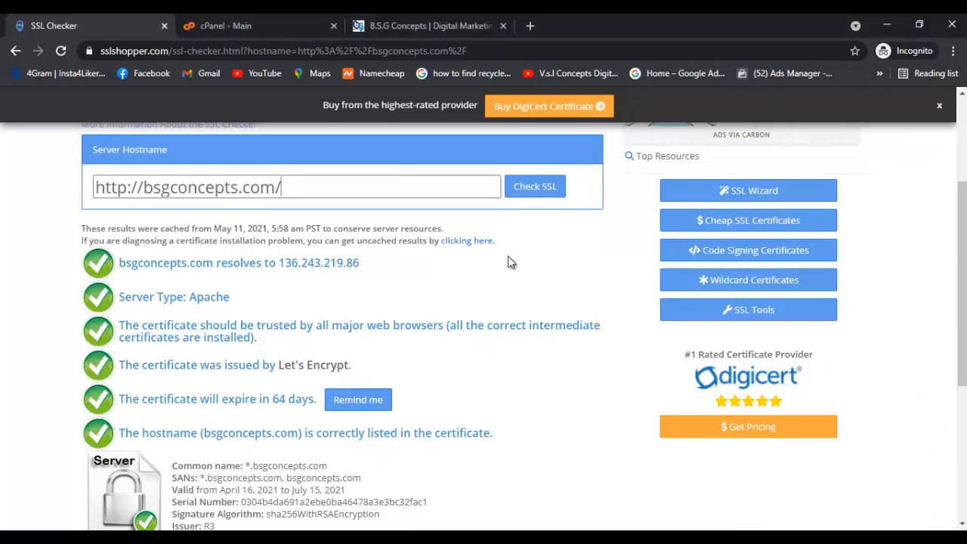
{"action": "left_click", "coordinate": [414, 26]}
{"action": "scroll", "coordinate": [321, 272], "scroll_direction": "down", "scroll_amount": 1}
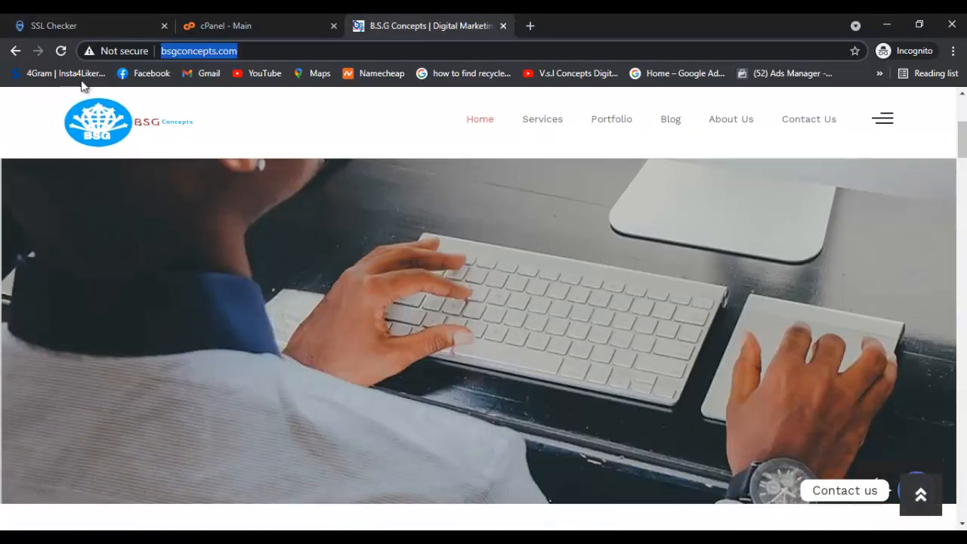
{"action": "left_click", "coordinate": [111, 55]}
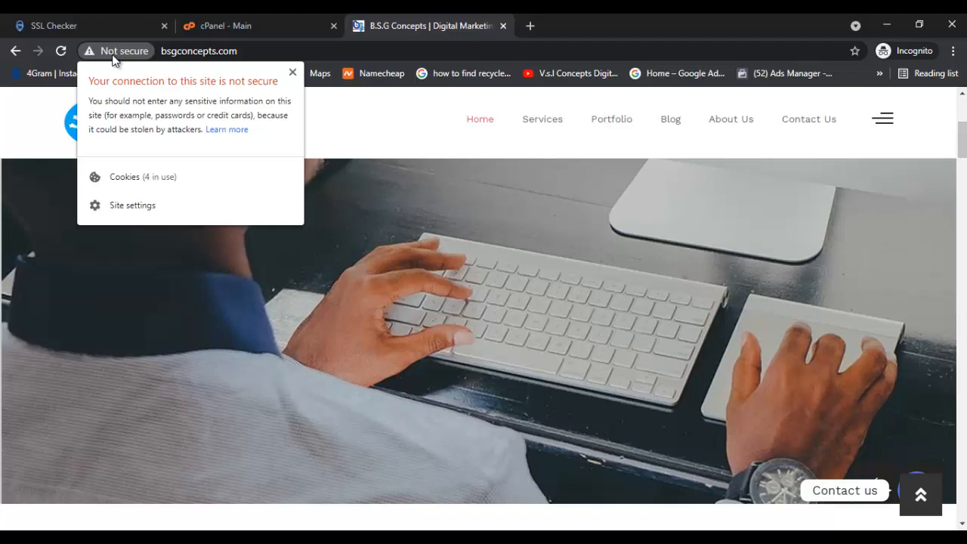
{"action": "left_click", "coordinate": [112, 54]}
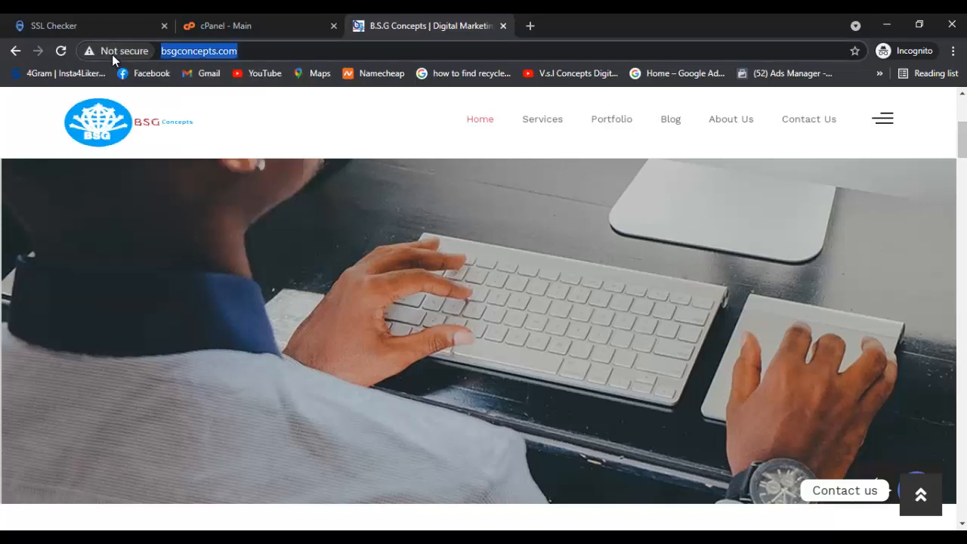
{"action": "left_click", "coordinate": [161, 51]}
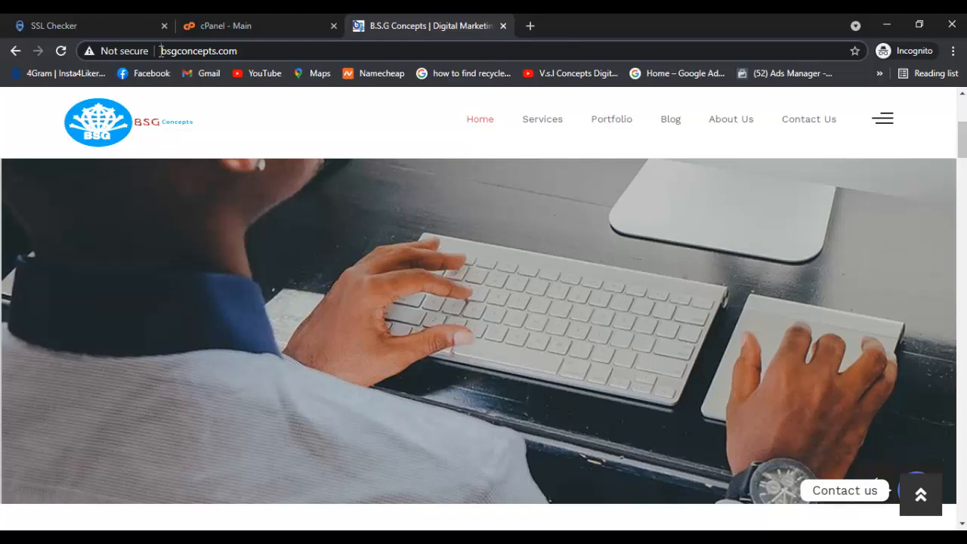
Edit the site address after http and reload bsgconcepts.com
{"action": "left_click", "coordinate": [161, 50]}
{"action": "key", "text": "BackSpace"}
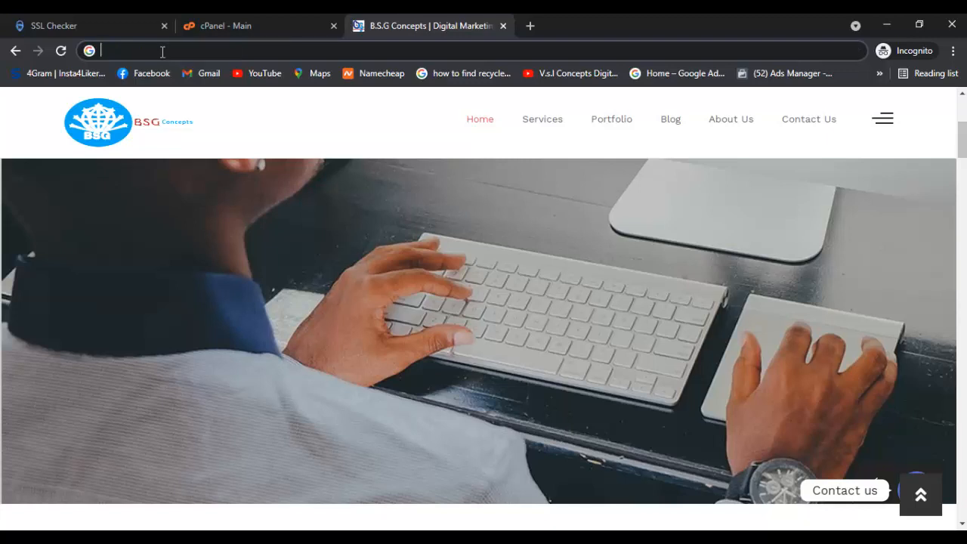
{"action": "type", "text": "http://bsgconcepts.com/"}
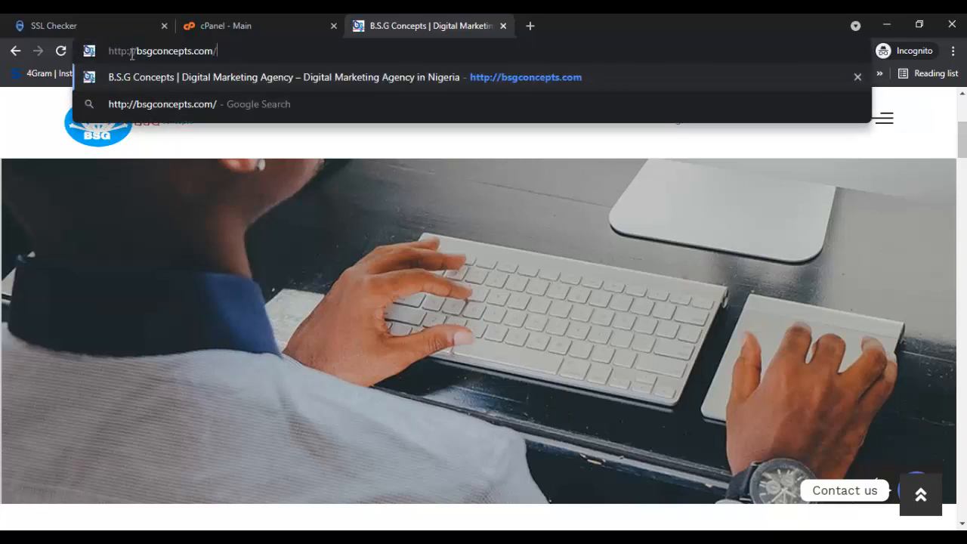
{"action": "left_click", "coordinate": [130, 50]}
{"action": "key", "text": "Return"}
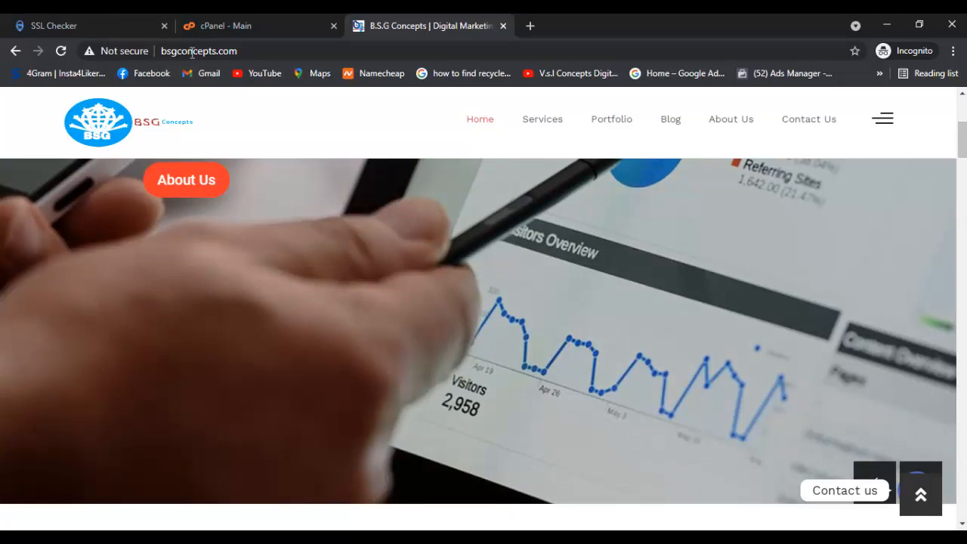
{"action": "left_click", "coordinate": [192, 51]}
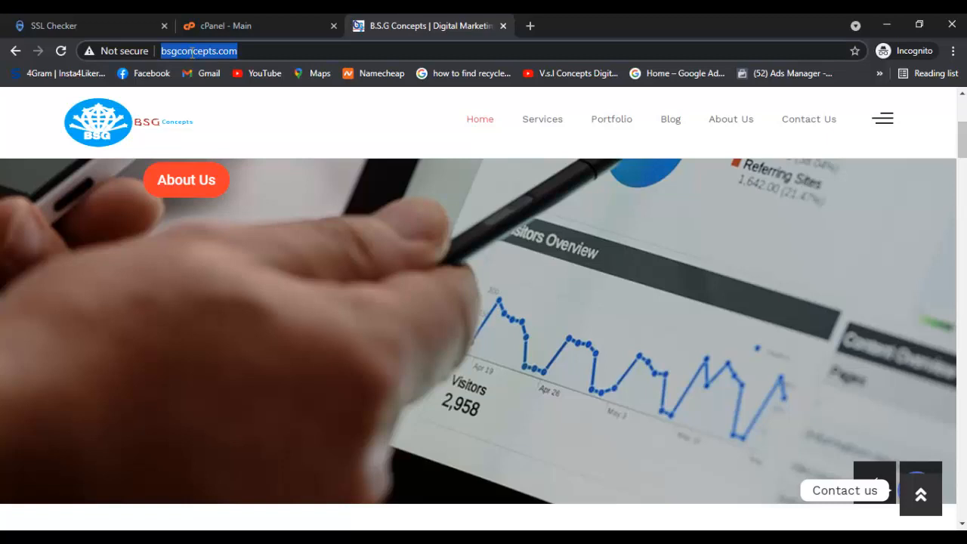
{"action": "left_click", "coordinate": [192, 51]}
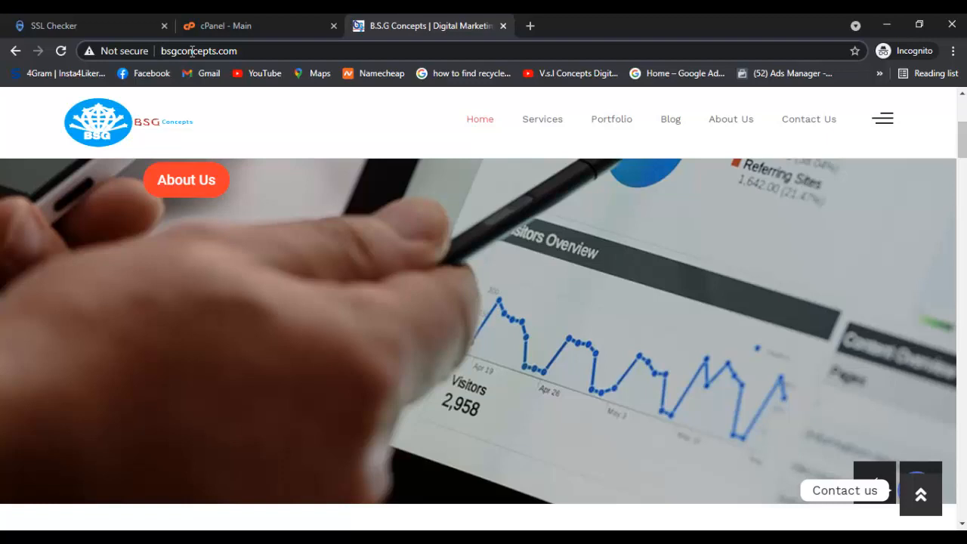
{"action": "left_click", "coordinate": [192, 51]}
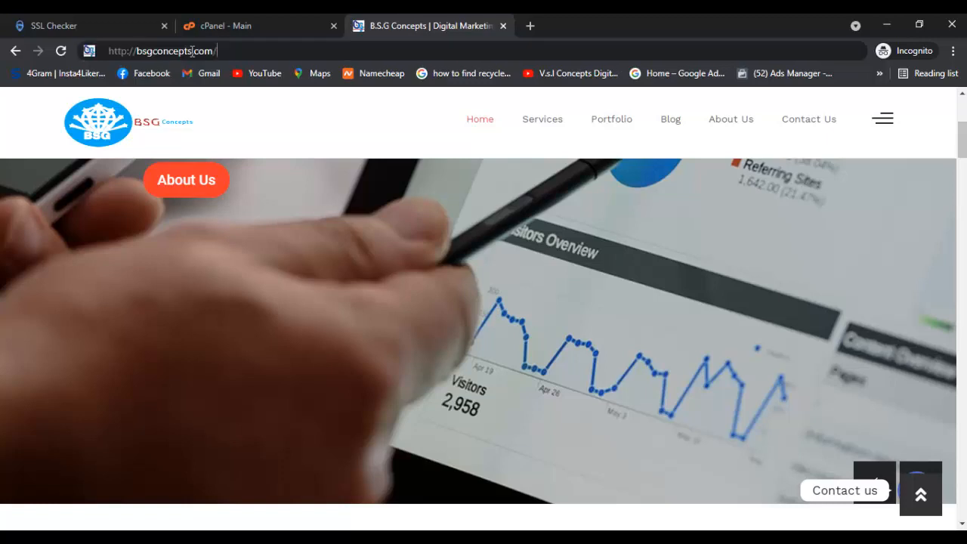
{"action": "type", "text": "/"}
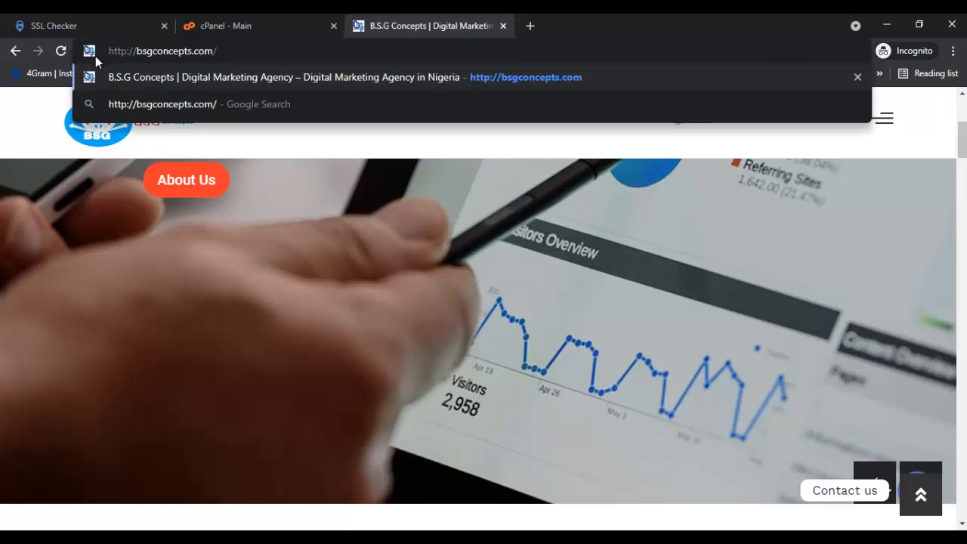
{"action": "left_click", "coordinate": [126, 51]}
{"action": "type", "text": "s"}
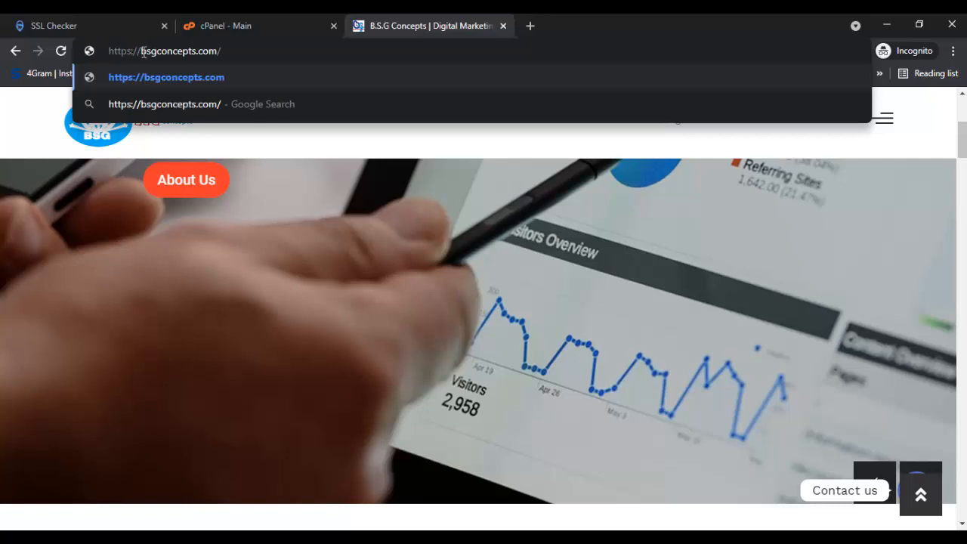
{"action": "key", "text": "Return"}
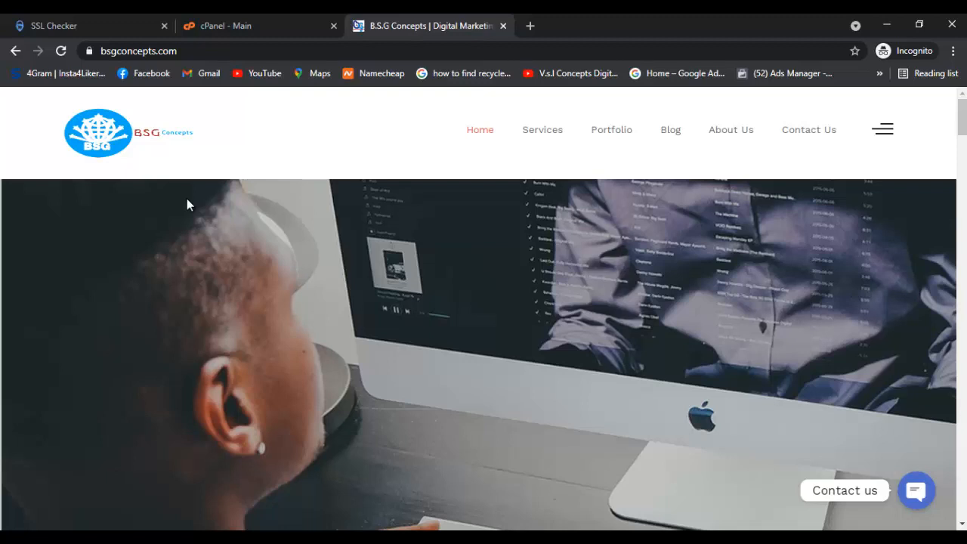
Go to the Redirects page in cPanel's Domains section
{"action": "left_click", "coordinate": [266, 26]}
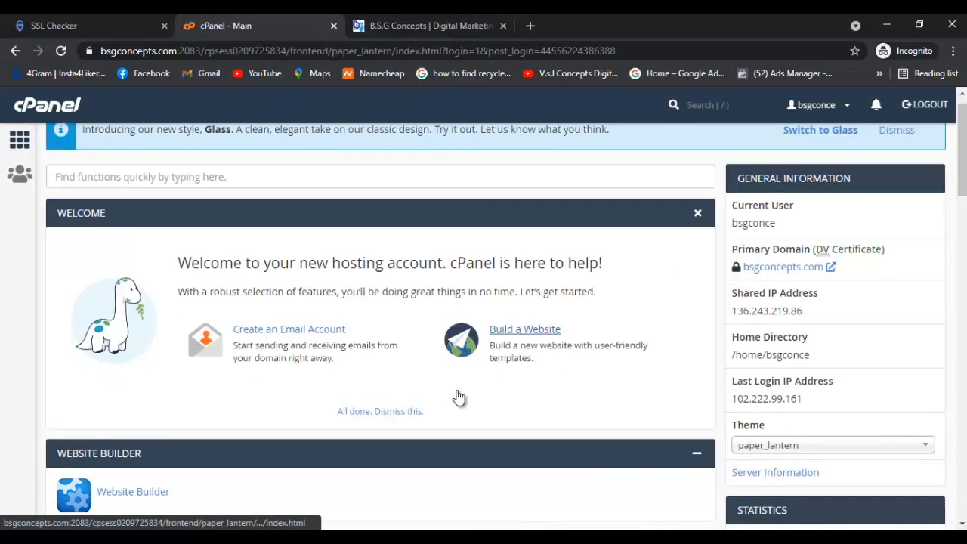
{"action": "scroll", "coordinate": [460, 378], "scroll_direction": "down", "scroll_amount": 3}
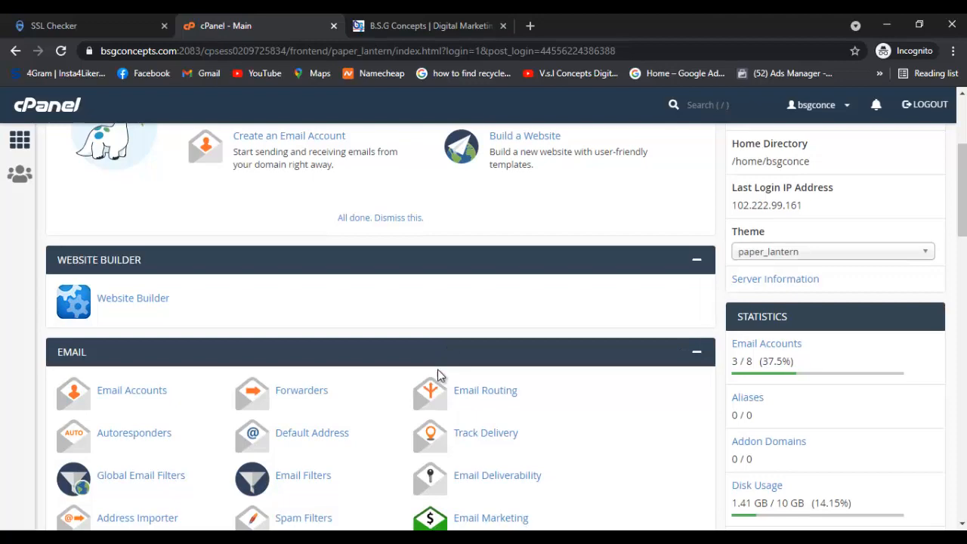
{"action": "scroll", "coordinate": [453, 362], "scroll_direction": "down", "scroll_amount": 3}
{"action": "scroll", "coordinate": [445, 310], "scroll_direction": "up", "scroll_amount": 6}
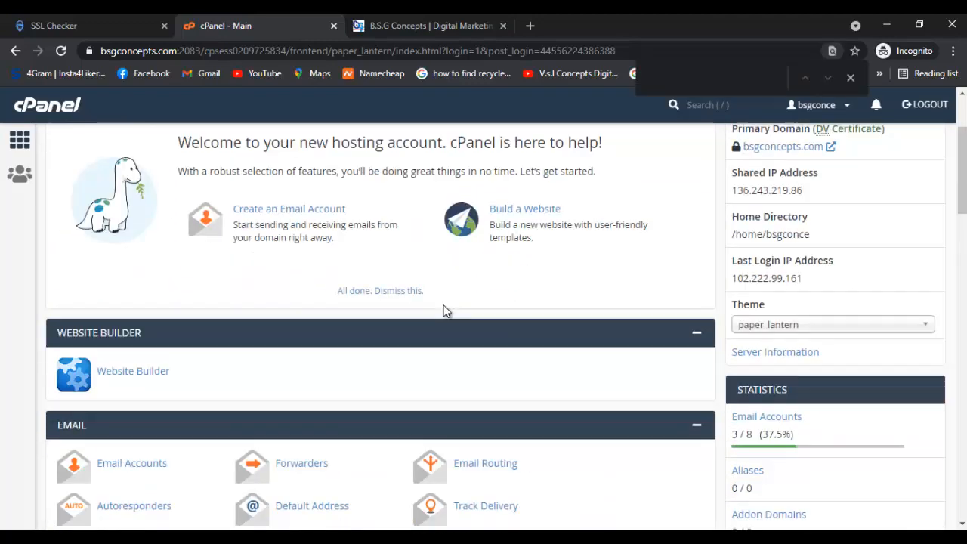
{"action": "scroll", "coordinate": [400, 332], "scroll_direction": "down", "scroll_amount": 3}
{"action": "scroll", "coordinate": [86, 233], "scroll_direction": "down", "scroll_amount": 5}
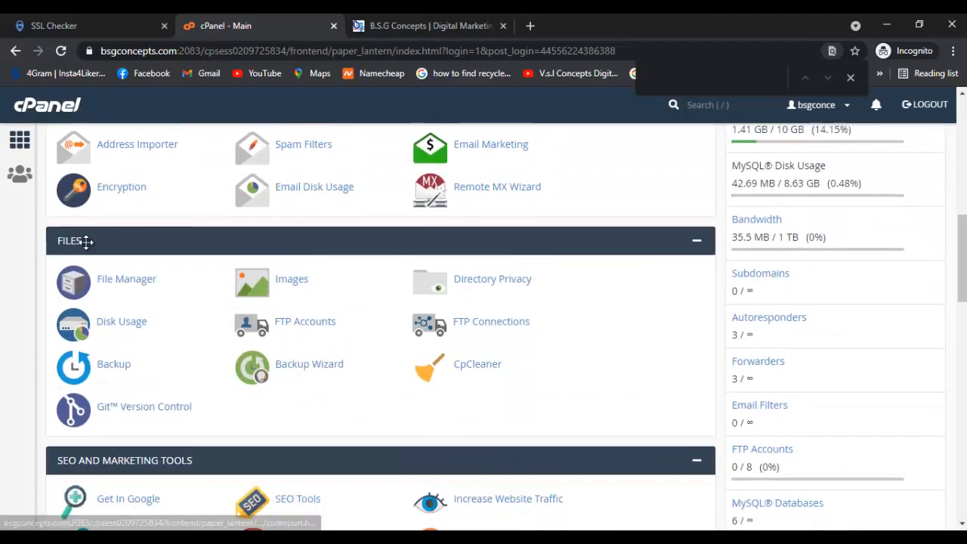
{"action": "scroll", "coordinate": [86, 232], "scroll_direction": "down", "scroll_amount": 4}
{"action": "scroll", "coordinate": [85, 242], "scroll_direction": "down", "scroll_amount": 3}
{"action": "scroll", "coordinate": [83, 256], "scroll_direction": "down", "scroll_amount": 3}
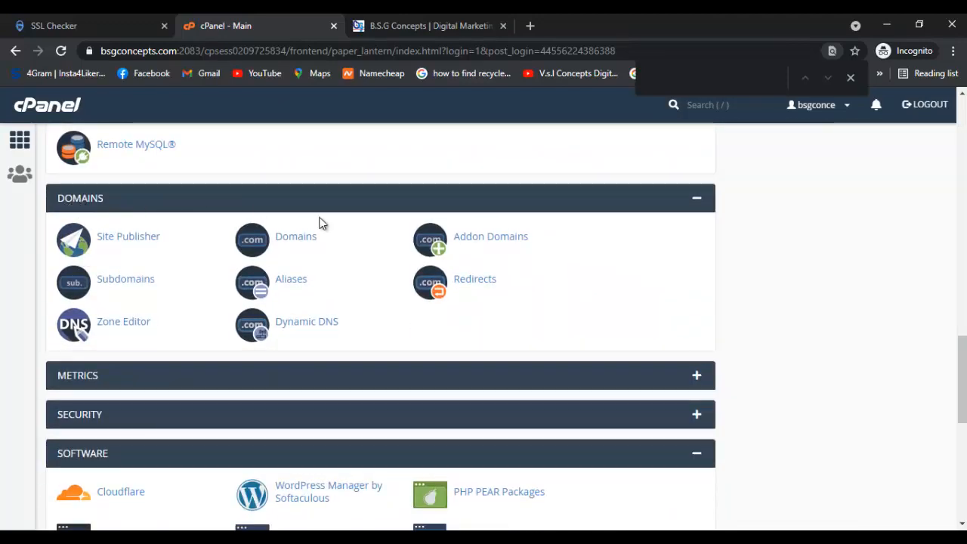
{"action": "left_click", "coordinate": [472, 286]}
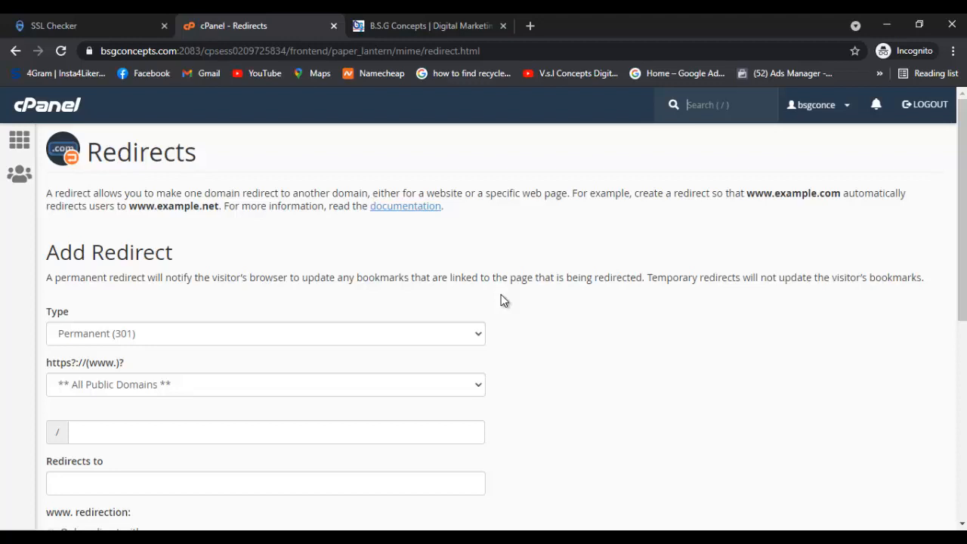
{"action": "scroll", "coordinate": [302, 287], "scroll_direction": "down", "scroll_amount": 1}
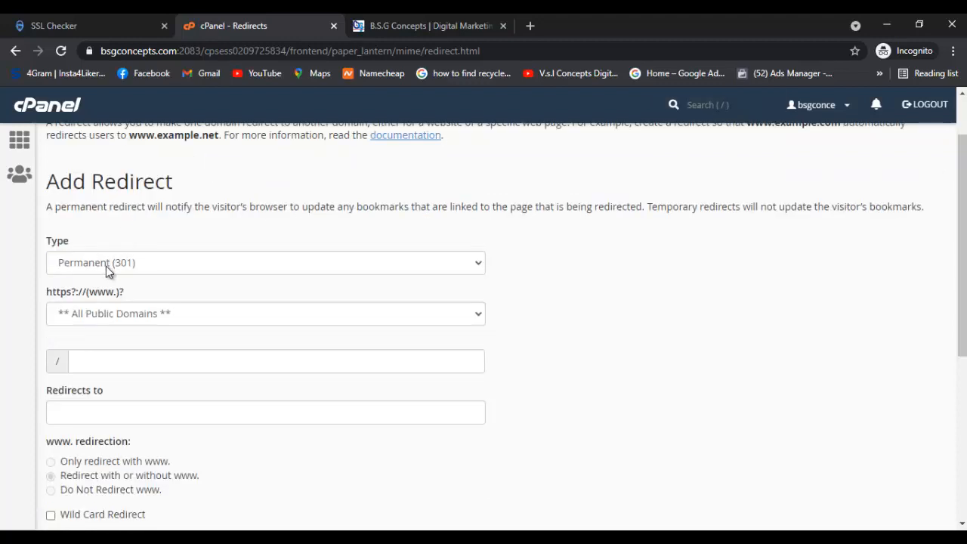
Choose bsgconcepts.com as the domain for the Permanent (301) redirect, leaving the path blank
{"action": "left_click", "coordinate": [144, 310]}
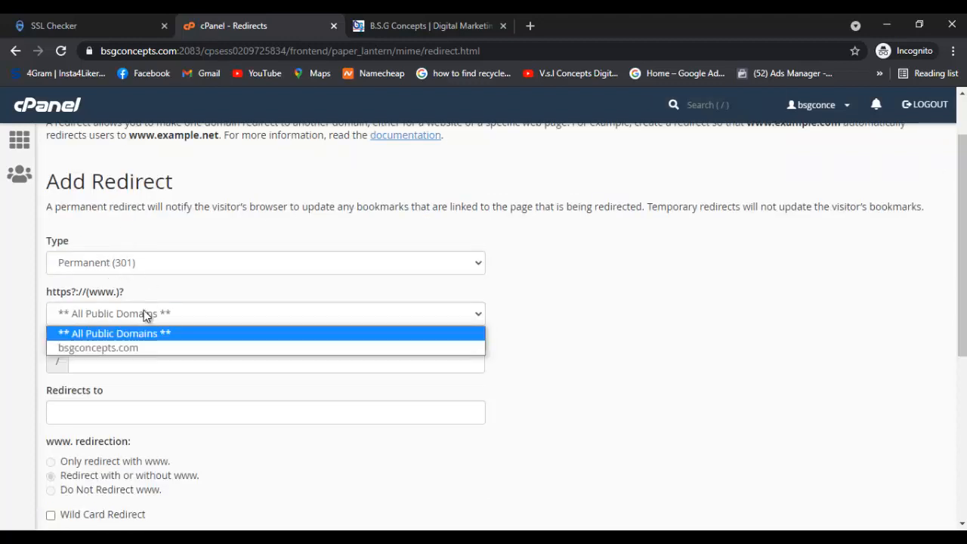
{"action": "left_click", "coordinate": [153, 347]}
{"action": "scroll", "coordinate": [173, 328], "scroll_direction": "down", "scroll_amount": 1}
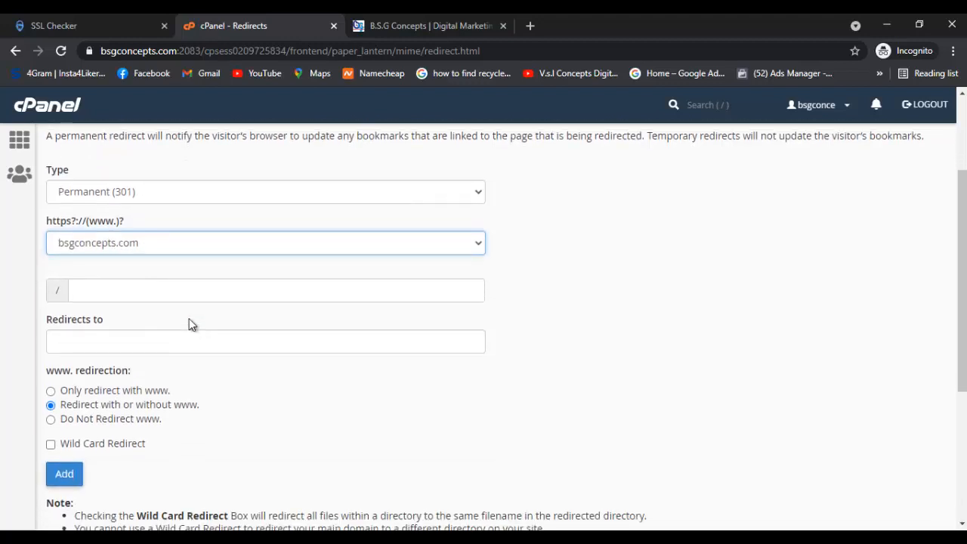
{"action": "left_click", "coordinate": [202, 293]}
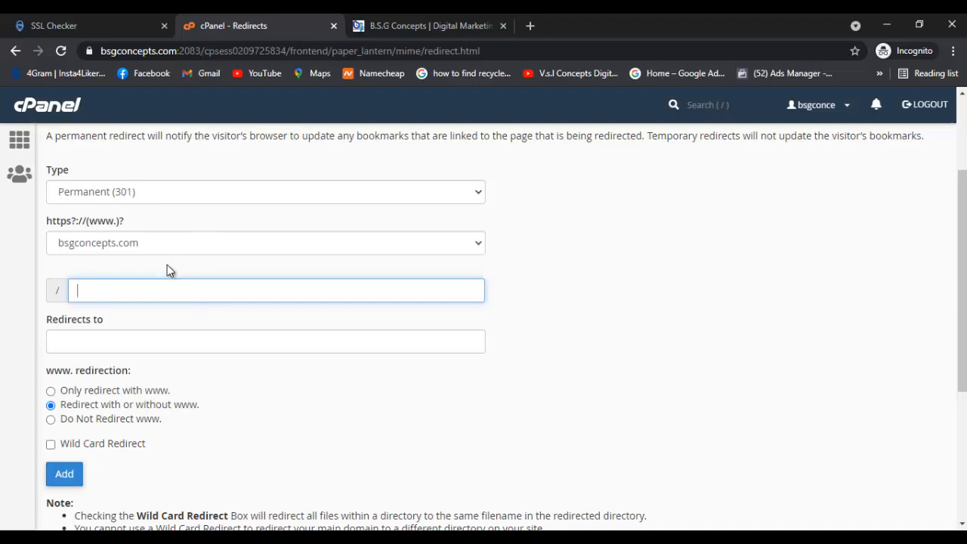
{"action": "left_click", "coordinate": [161, 318]}
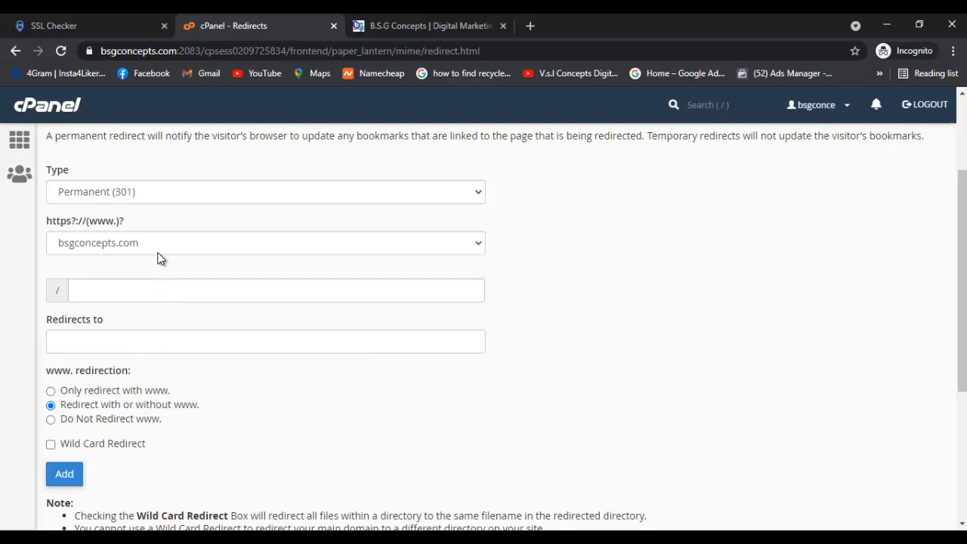
Paste the site's address from the browser into the Redirects to field
{"action": "left_click", "coordinate": [380, 25]}
{"action": "left_click", "coordinate": [255, 50]}
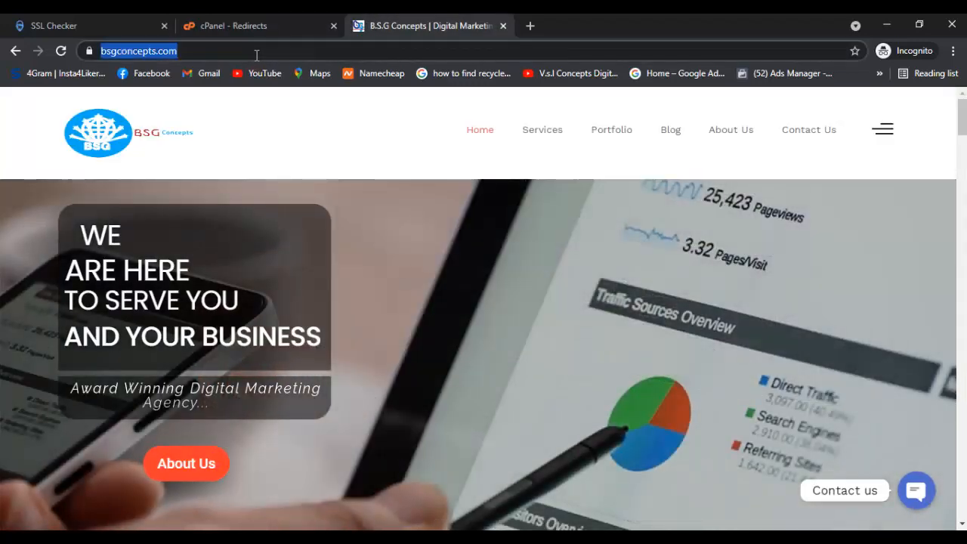
{"action": "left_click", "coordinate": [261, 25]}
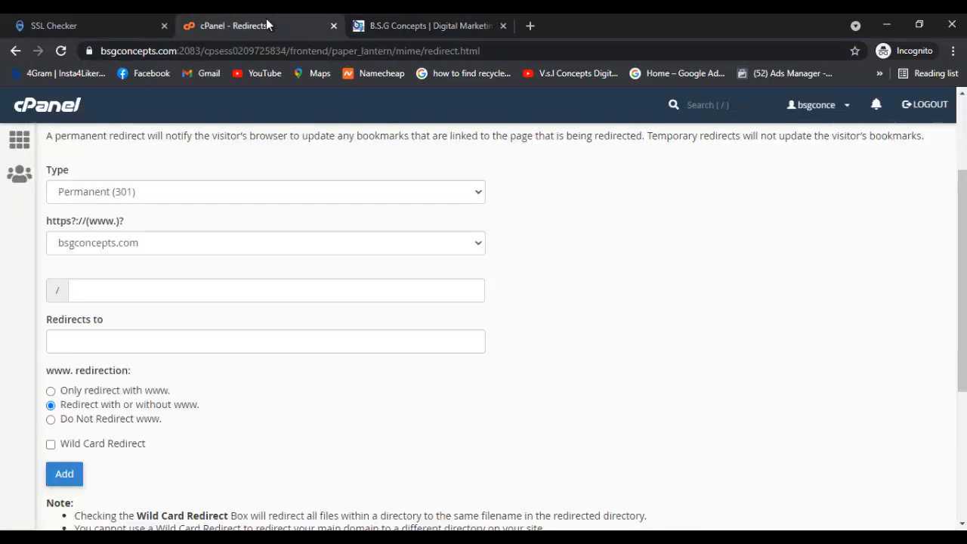
{"action": "left_click", "coordinate": [181, 340]}
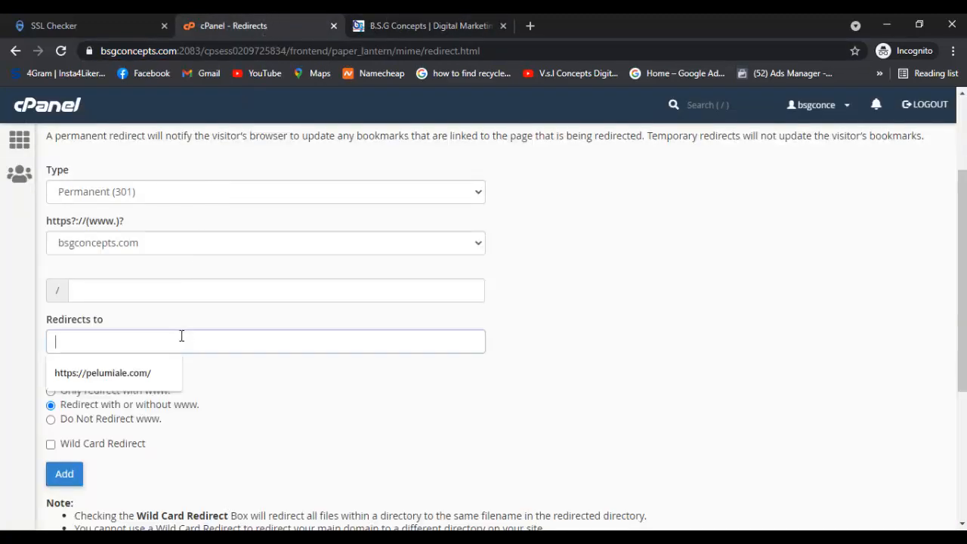
{"action": "type", "text": "http://bsgconcepts.com/"}
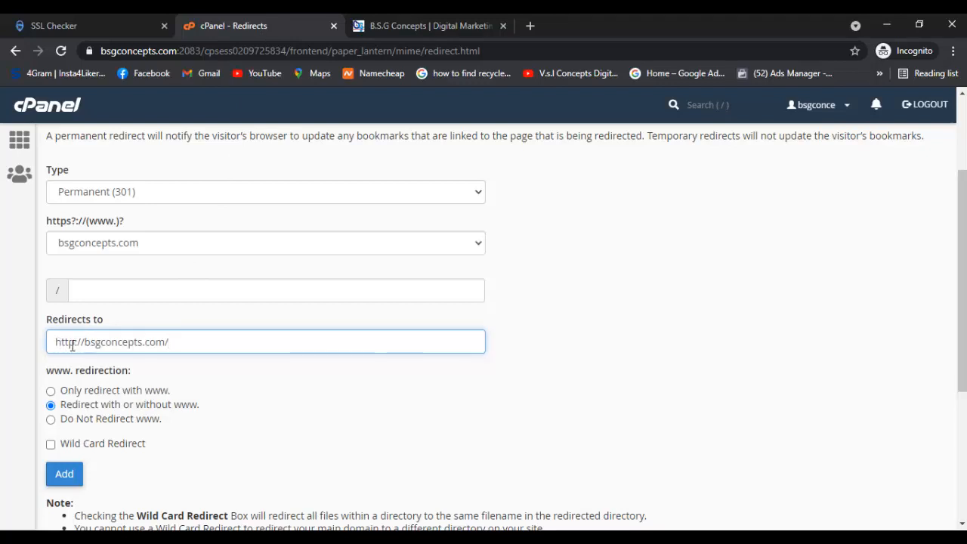
{"action": "left_click_drag", "start_coordinate": [76, 341], "coordinate": [69, 341]}
{"action": "type", "text": "ps"}
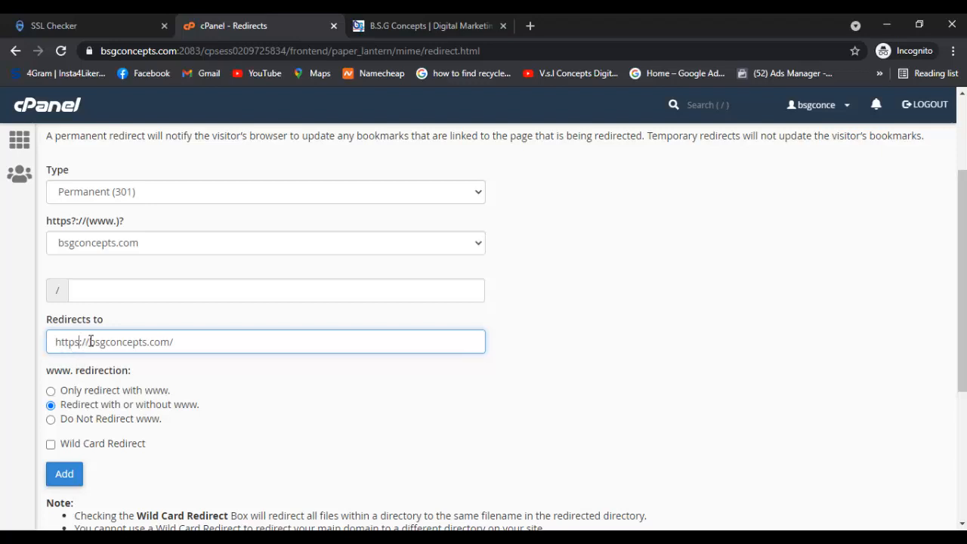
{"action": "scroll", "coordinate": [113, 341], "scroll_direction": "down", "scroll_amount": 2}
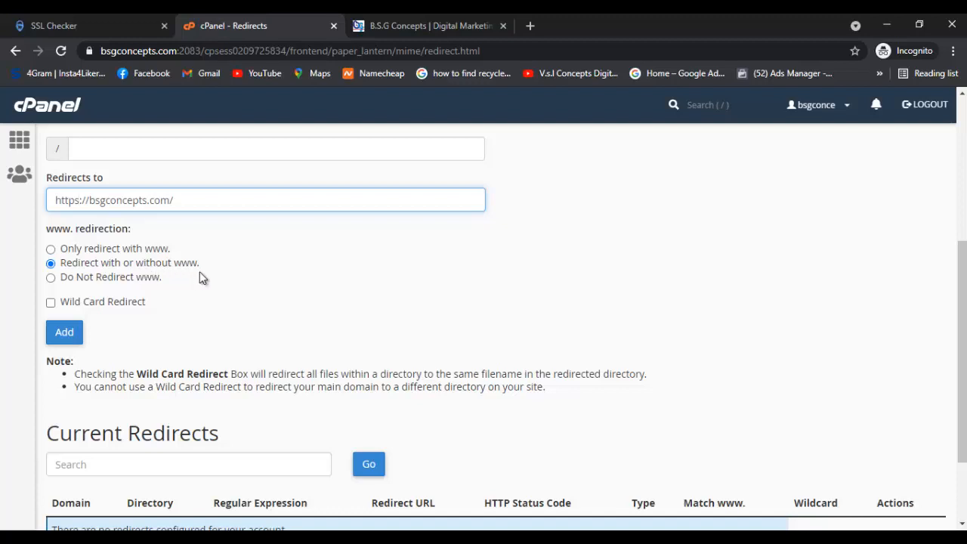
{"action": "left_click", "coordinate": [77, 201]}
{"action": "left_click", "coordinate": [57, 202]}
{"action": "left_click", "coordinate": [51, 302]}
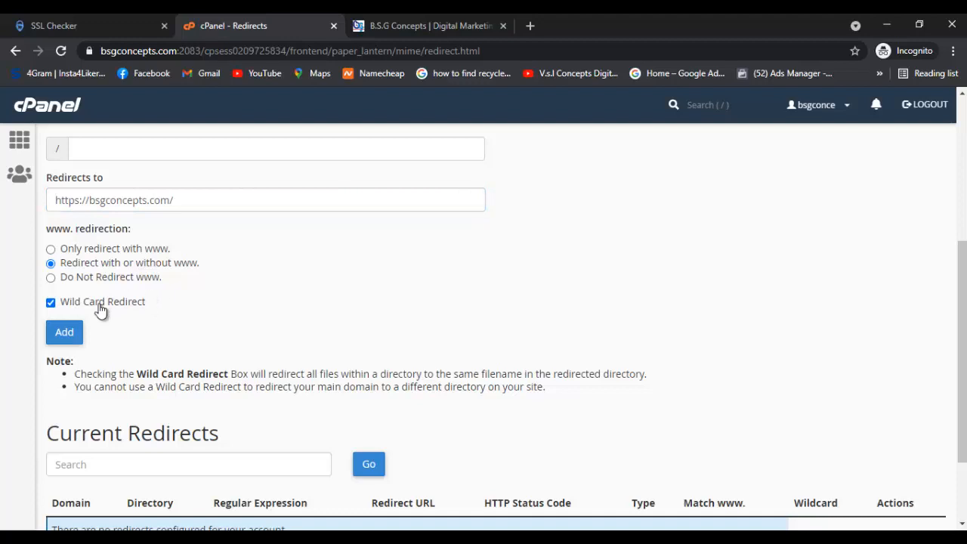
{"action": "left_click", "coordinate": [64, 332]}
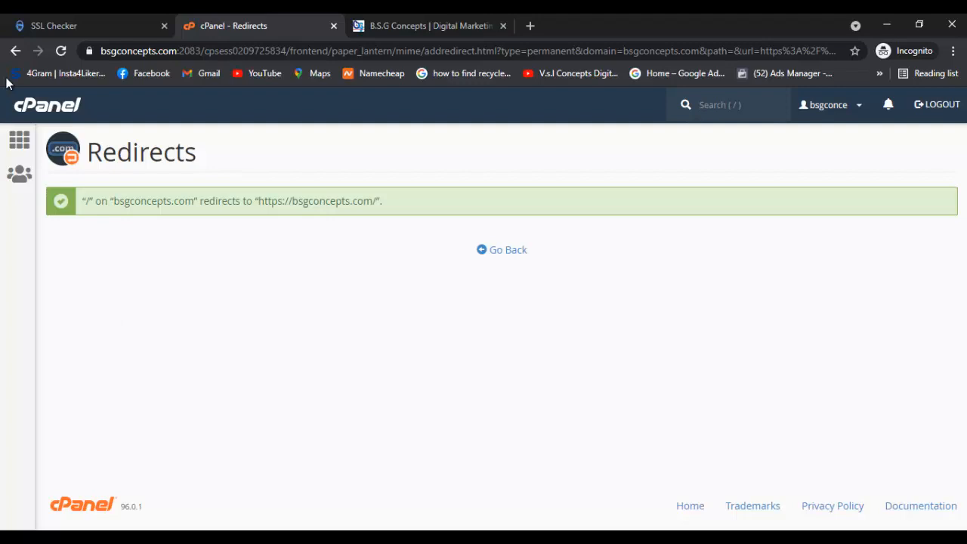
Review the SSL Checker results, then return to the BSG Concepts website
{"action": "left_click", "coordinate": [56, 25]}
{"action": "scroll", "coordinate": [264, 271], "scroll_direction": "down", "scroll_amount": 3}
{"action": "scroll", "coordinate": [192, 226], "scroll_direction": "up", "scroll_amount": 1}
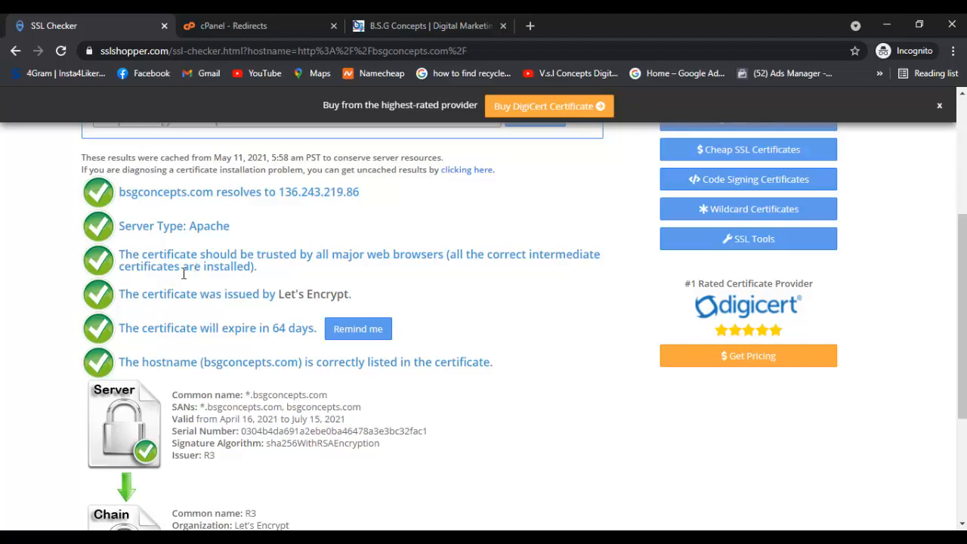
{"action": "left_click", "coordinate": [388, 25]}
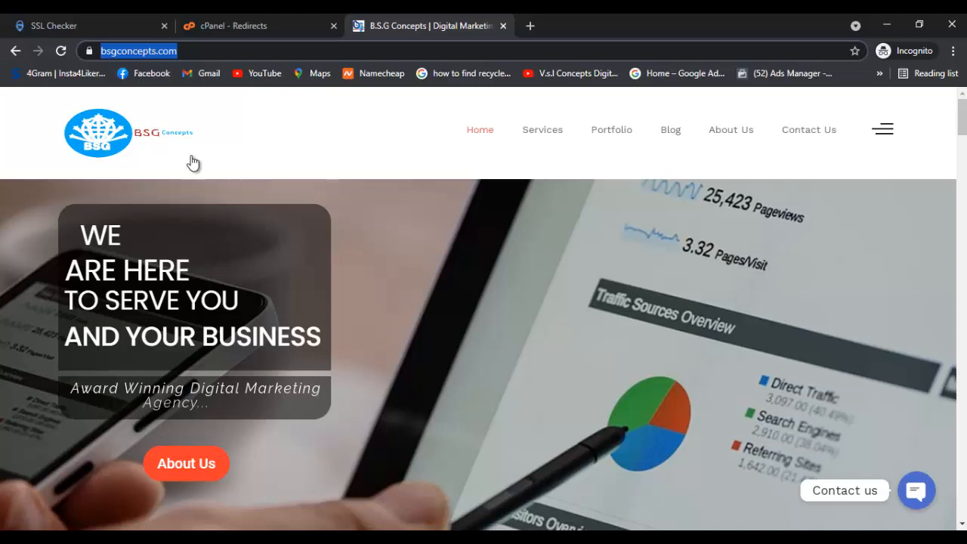
{"action": "left_click", "coordinate": [127, 51]}
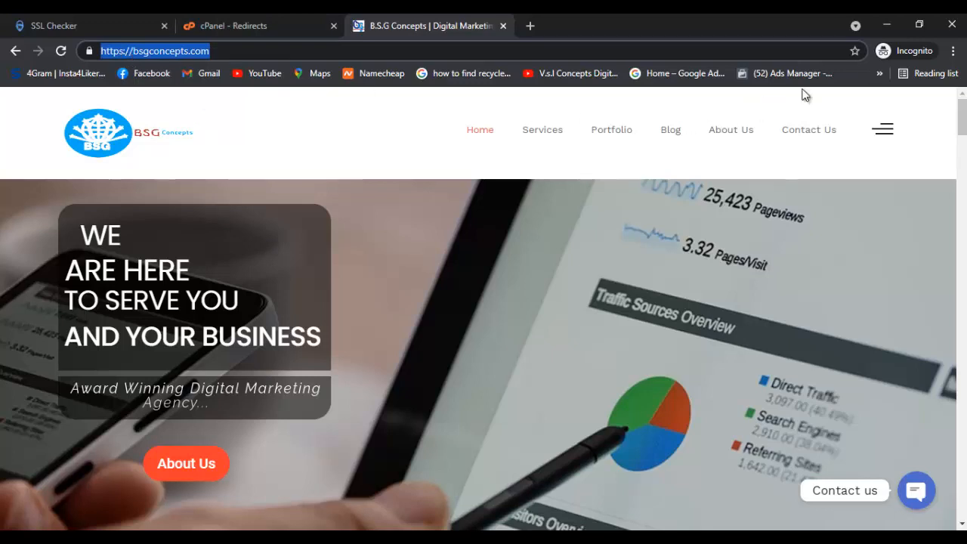
{"action": "left_click", "coordinate": [952, 50]}
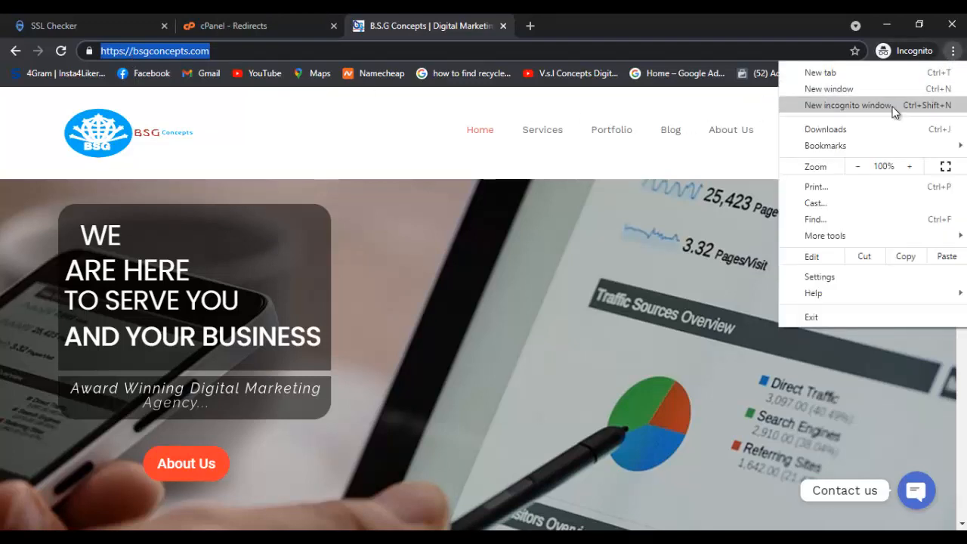
{"action": "left_click", "coordinate": [847, 105]}
{"action": "type", "text": "http://bsgconcepts.com/"}
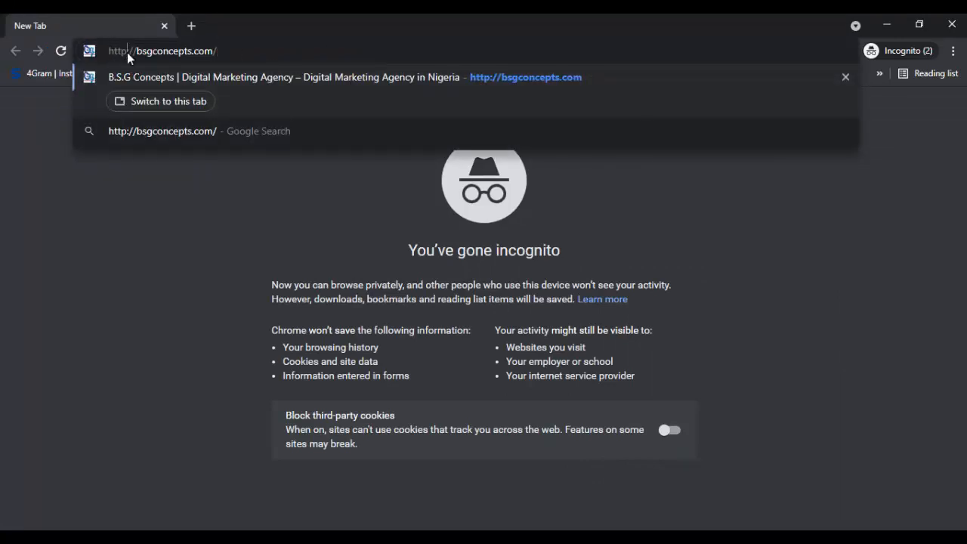
{"action": "key", "text": "Return"}
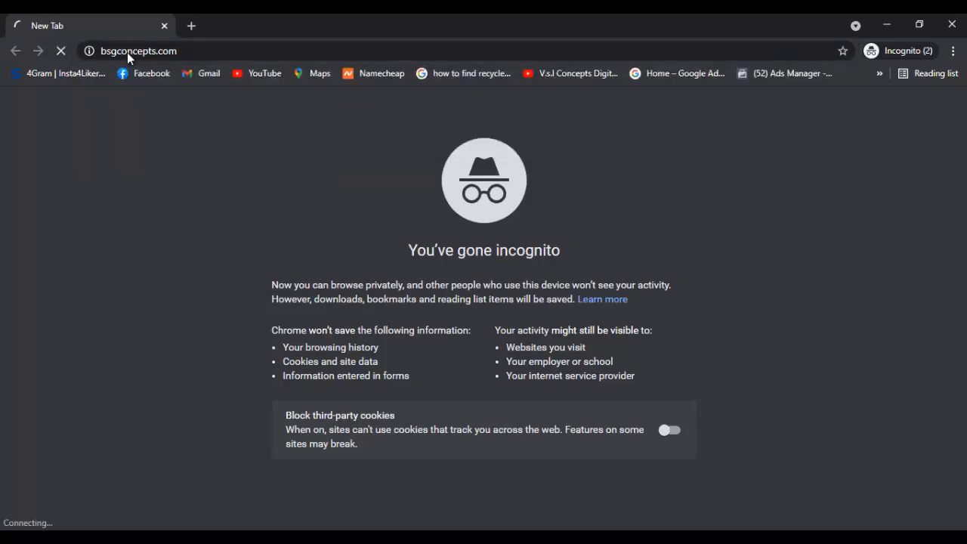